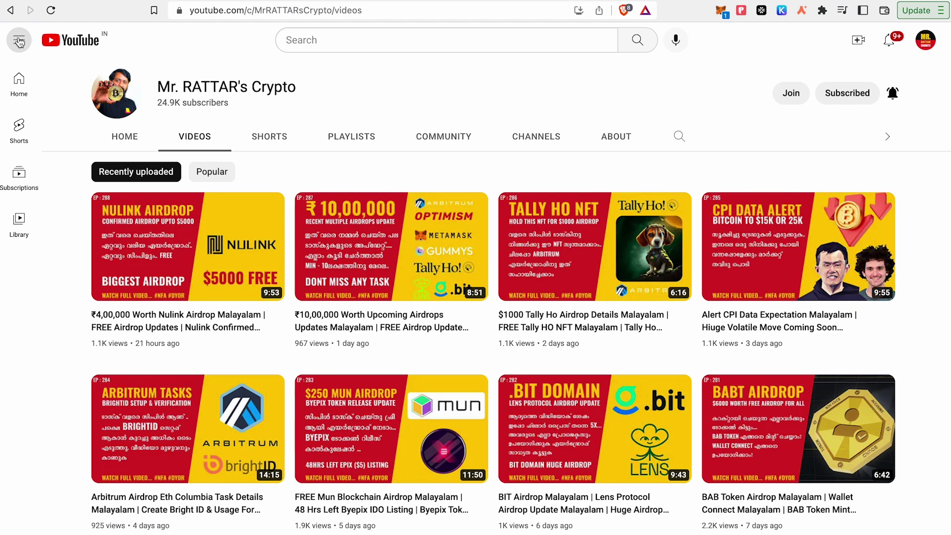
Step: Open alpha.etherscore.network to reach the EtherScore Alpha soulbound tokens home page
mouse_move(623, 293)
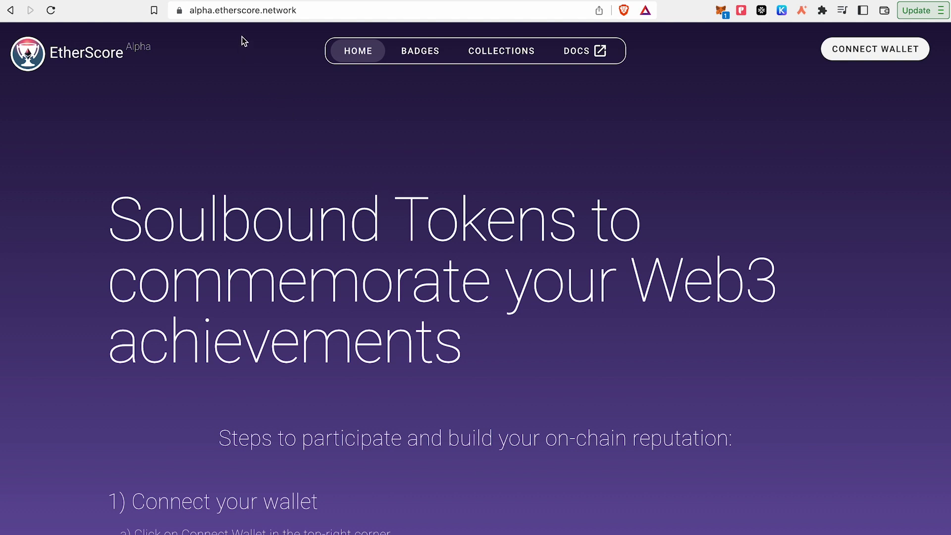
Step: Read the EtherScore Community Airdrop docs, then return to the app's BADGES page
click(265, 10)
text(docs)
key(Return)
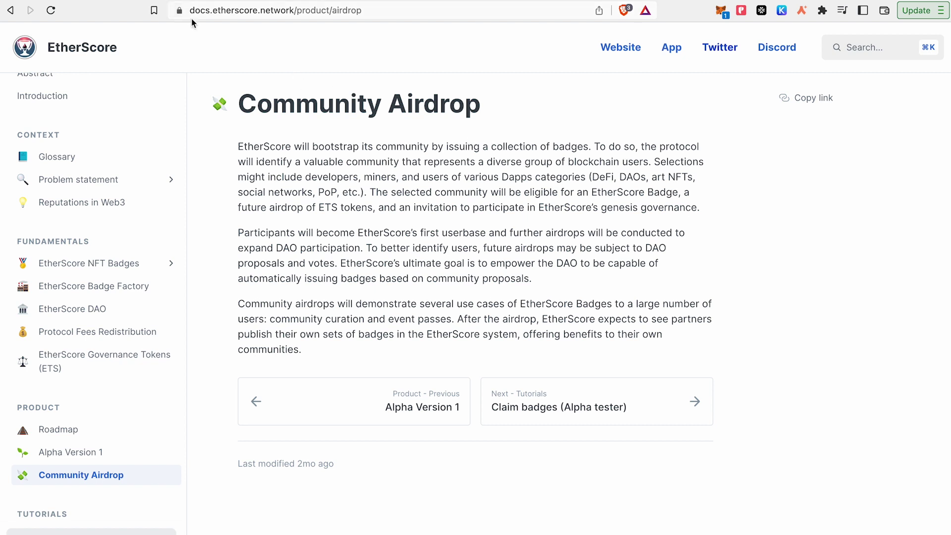
click(188, 2)
click(422, 53)
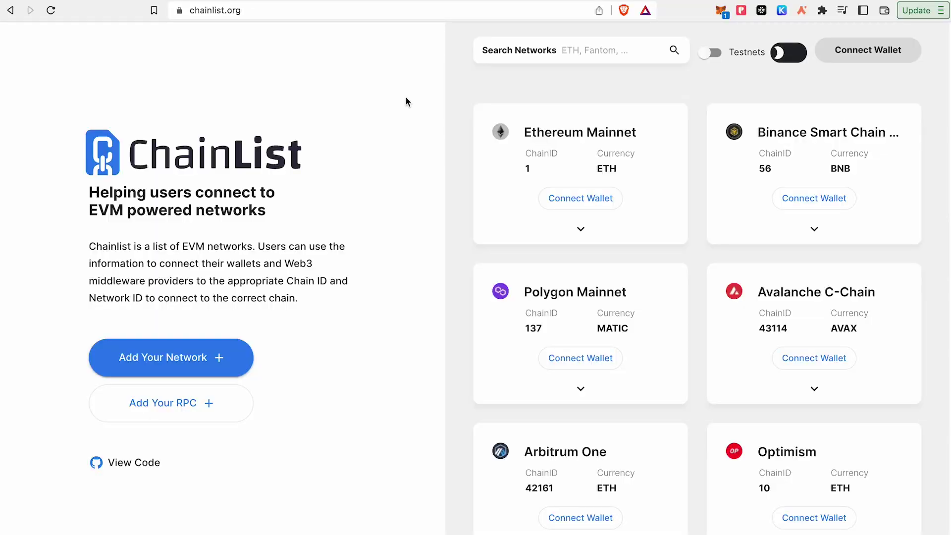
Step: Show testnets on Chainlist, search 'poly', and connect the wallet from the Mumbai card
click(710, 52)
click(564, 50)
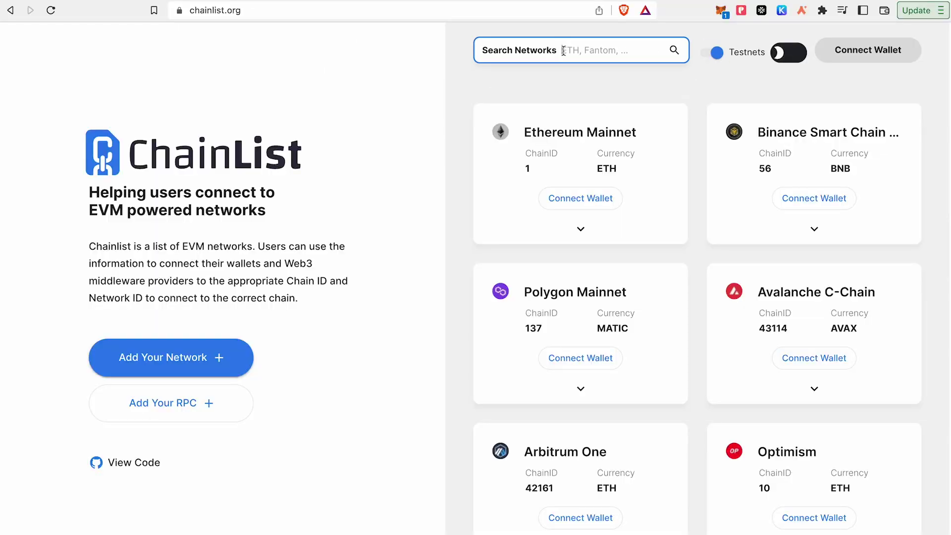
text(poly)
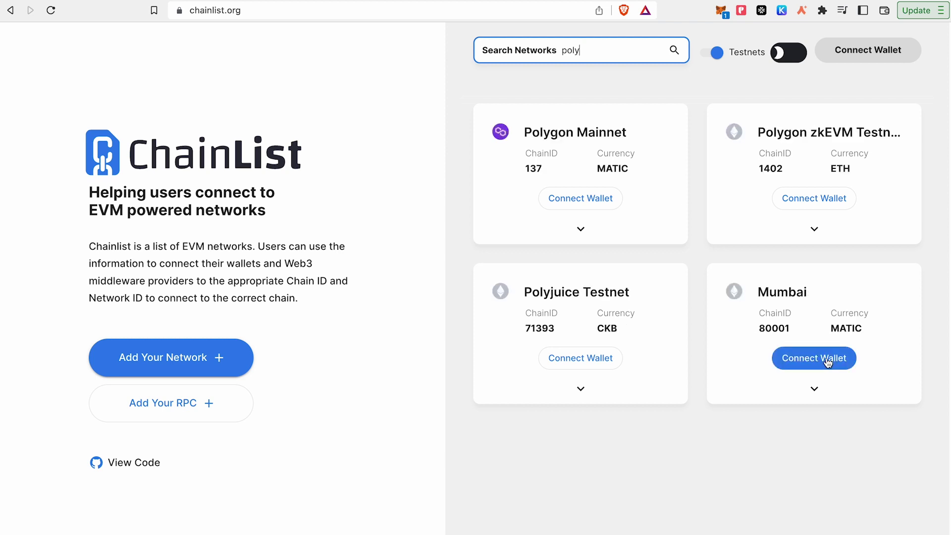
click(825, 366)
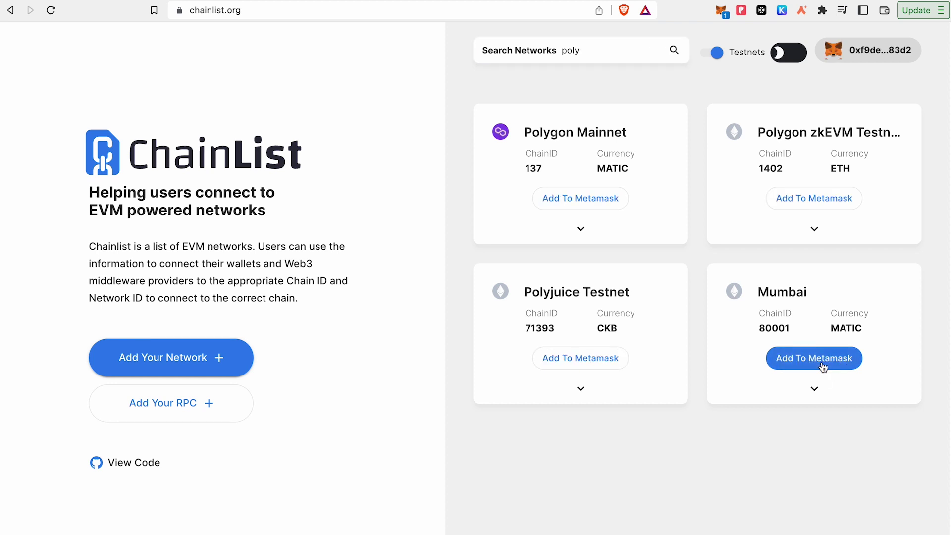
click(213, 6)
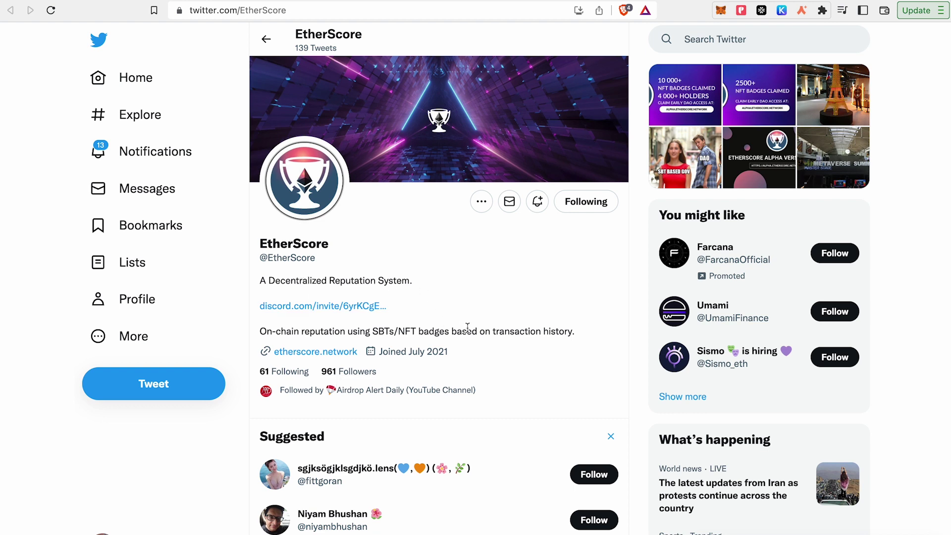
Step: Scroll through EtherScore's Twitter profile, then go back to the Community Airdrop docs
scroll(555, 310, down, 3)
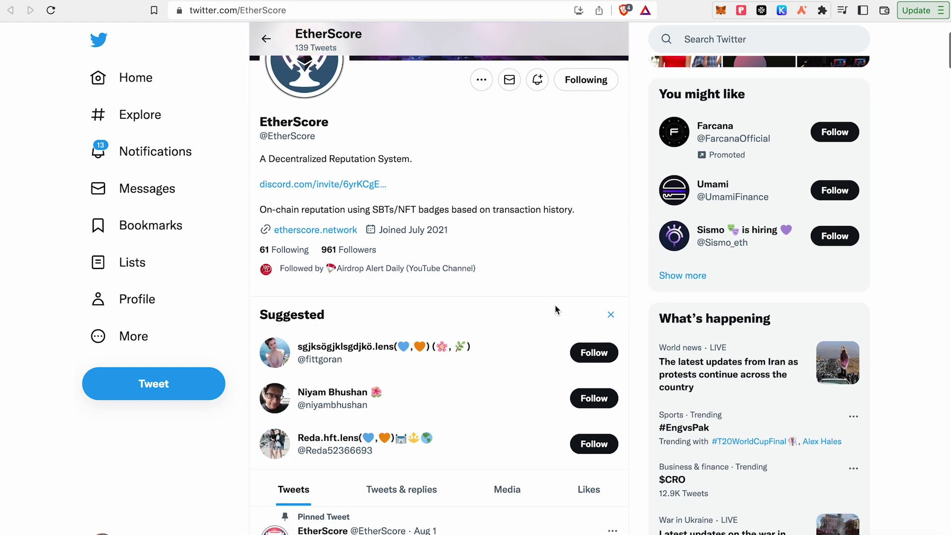
scroll(555, 309, up, 3)
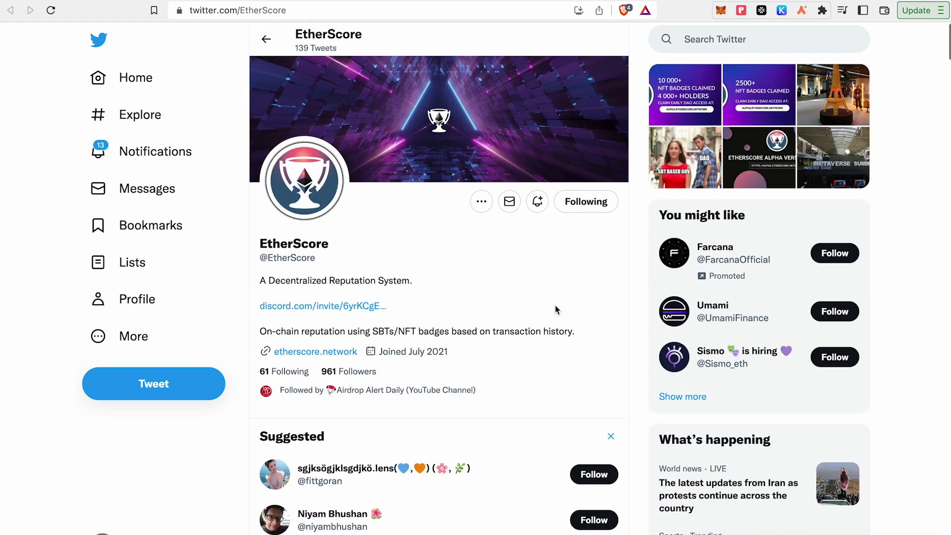
click(208, 0)
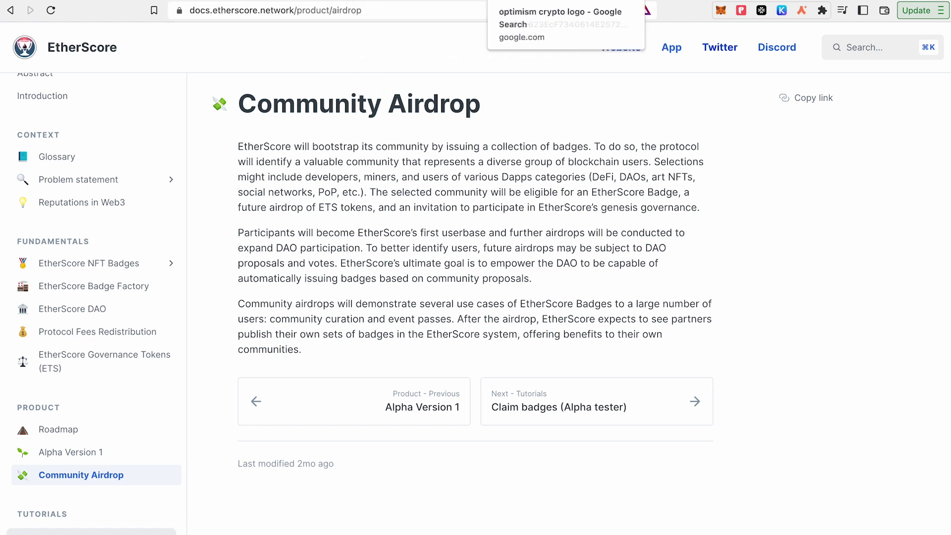
Step: Copy the MetaMask wallet address into the Mumbai Faucet's wallet field
click(720, 10)
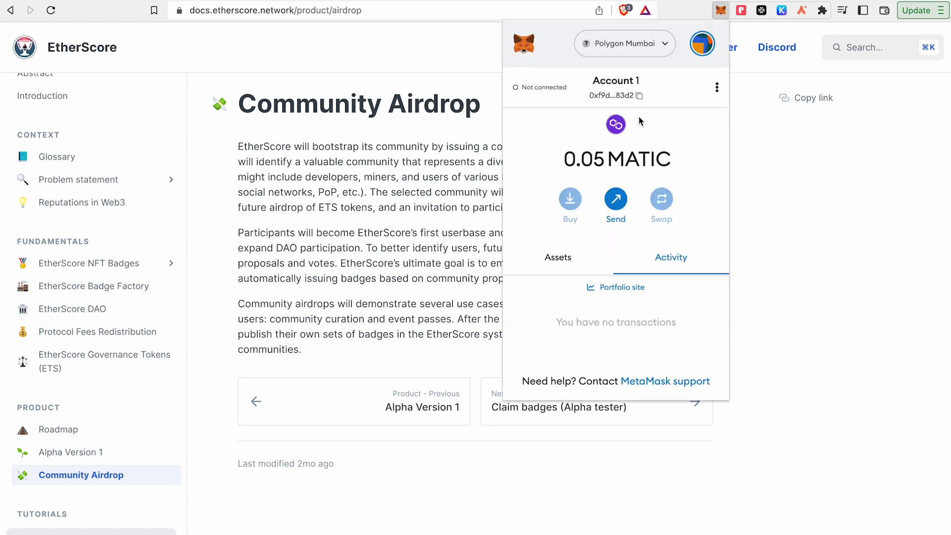
click(635, 99)
click(174, 2)
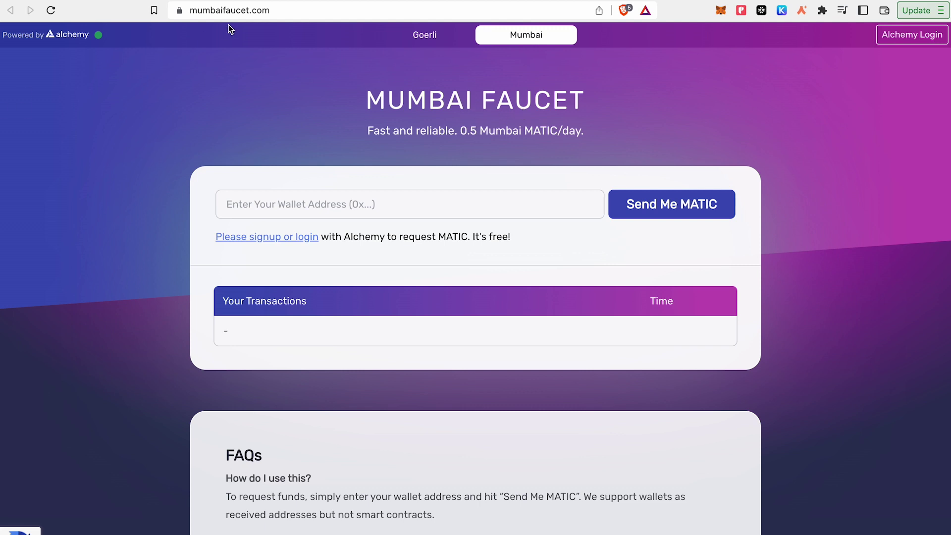
click(365, 199)
key(super+v)
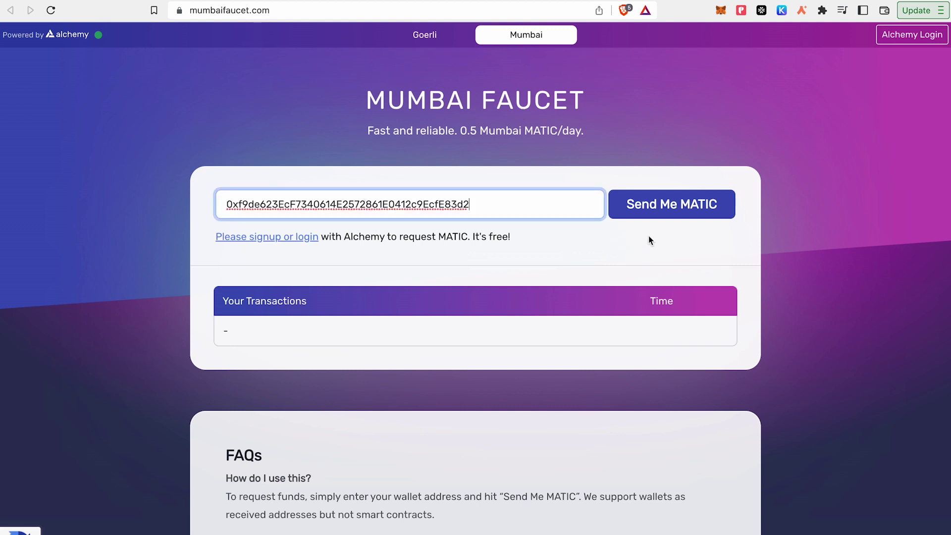
Step: Request test MATIC from the faucet and confirm the wallet now holds 0.05 MATIC
click(682, 203)
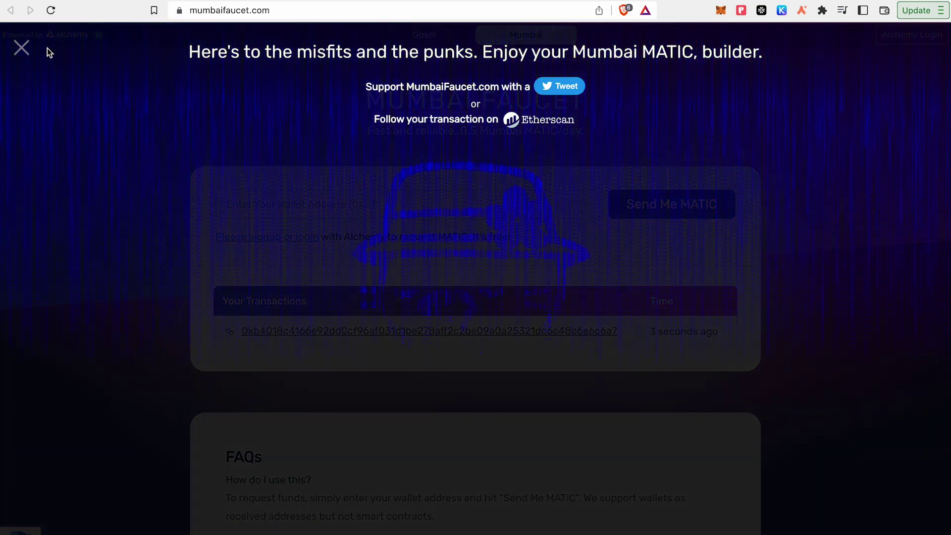
click(21, 48)
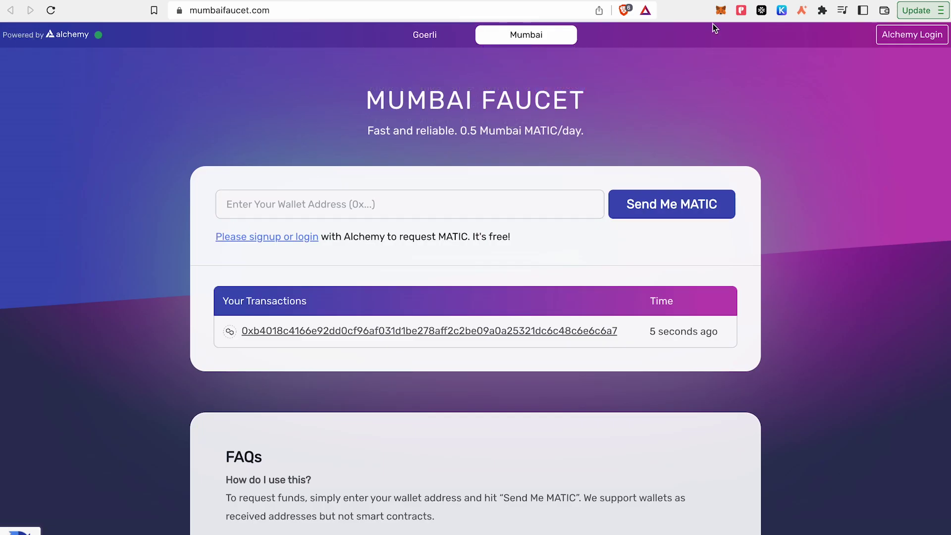
click(721, 11)
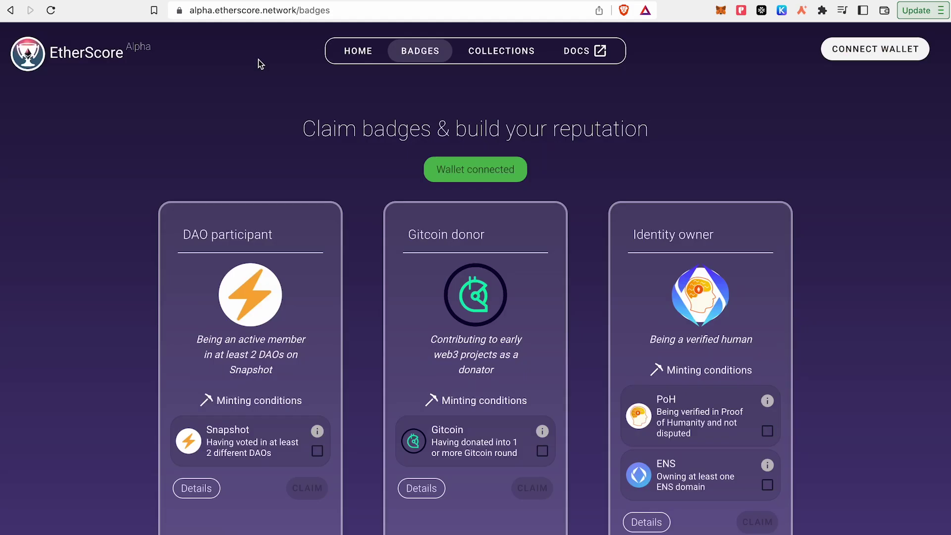
click(890, 49)
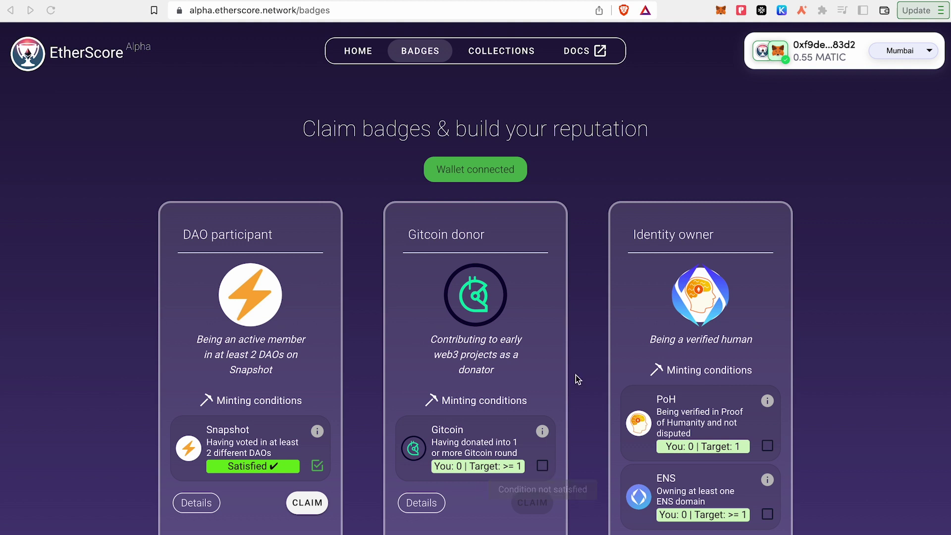
scroll(811, 223, down, 1)
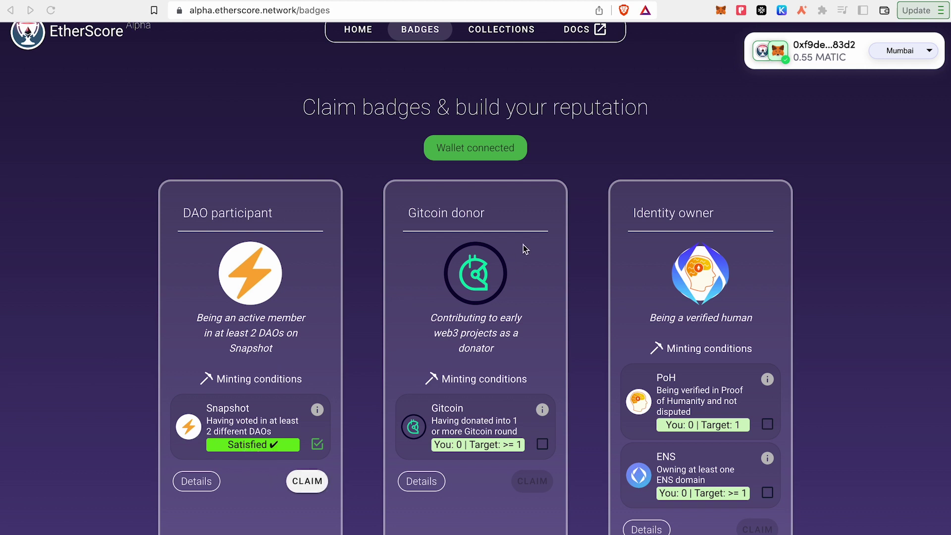
scroll(521, 302, down, 2)
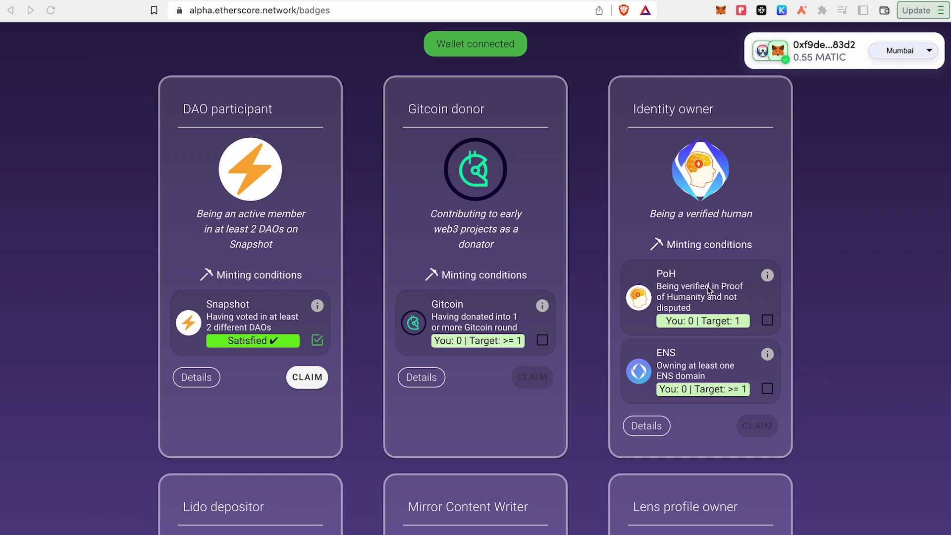
scroll(707, 297, down, 1)
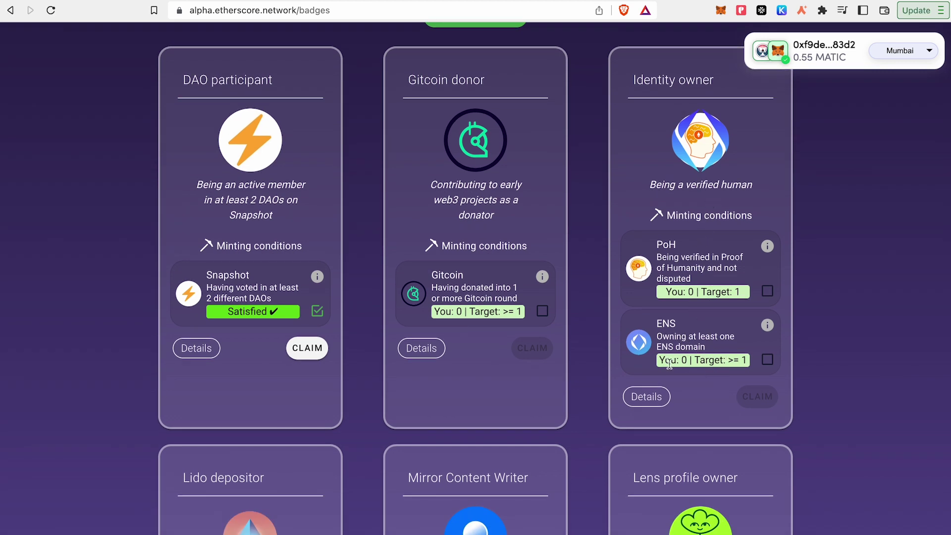
scroll(591, 374, down, 5)
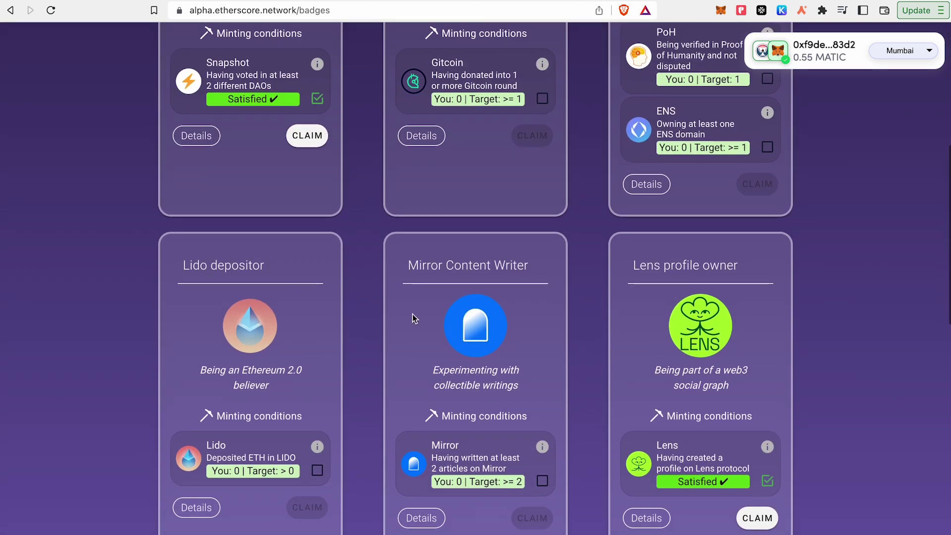
scroll(223, 308, down, 1)
scroll(238, 342, down, 3)
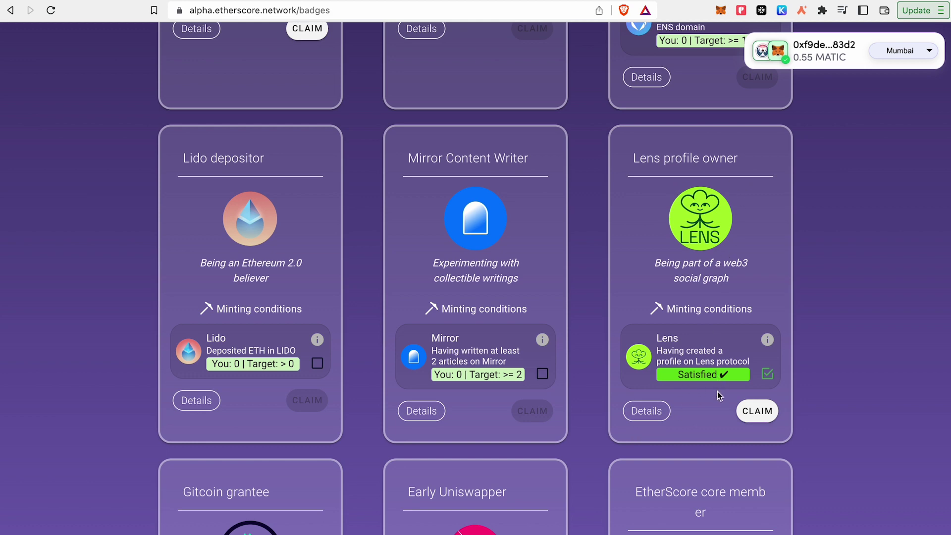
scroll(619, 396, down, 5)
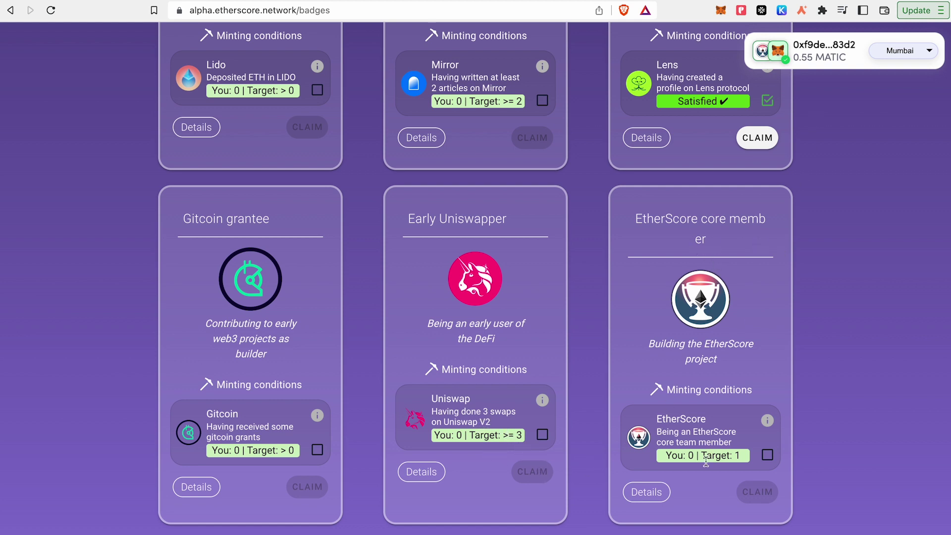
scroll(721, 441, down, 7)
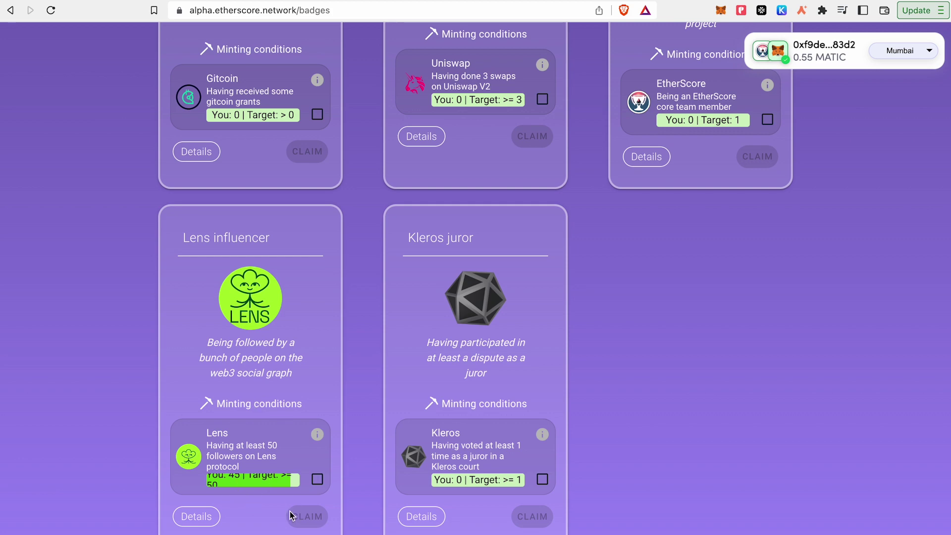
scroll(291, 514, up, 10)
Step: Claim the DAO participant badge and confirm the transaction in MetaMask
click(309, 323)
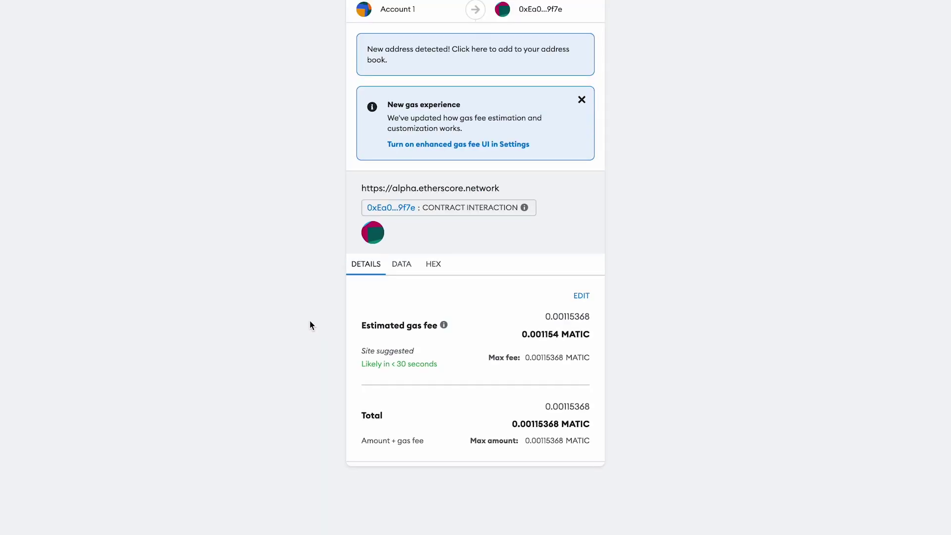
scroll(528, 370, down, 2)
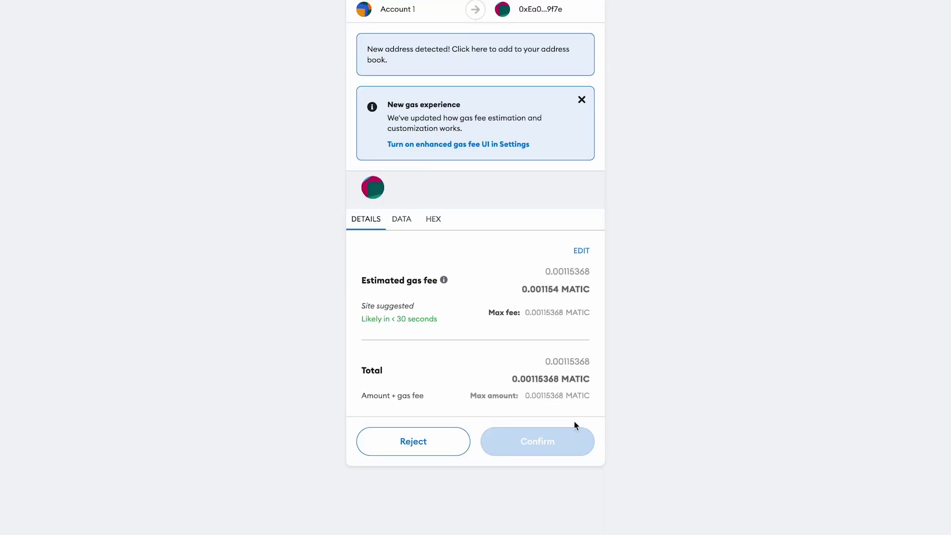
click(575, 450)
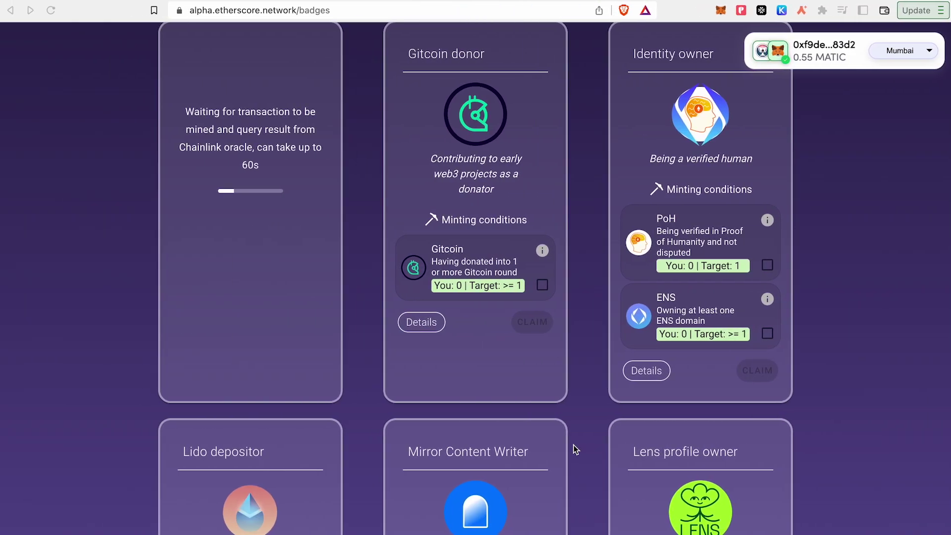
scroll(378, 436, down, 3)
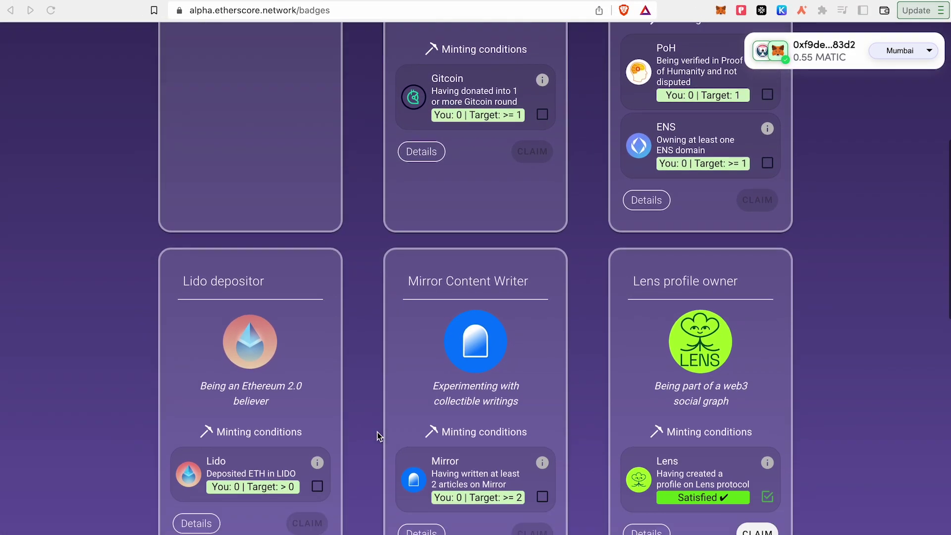
scroll(376, 434, down, 1)
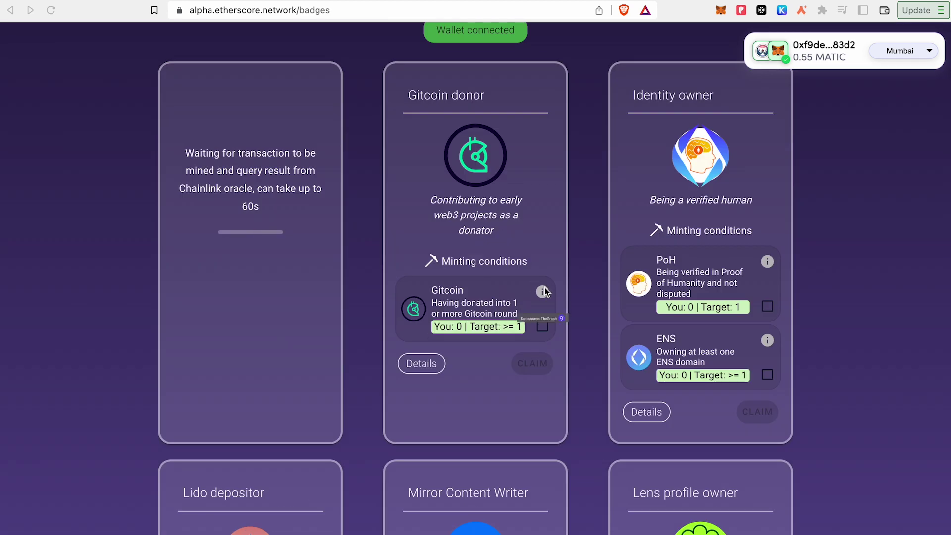
Step: View and close the Gitcoin donor badge details, then look over the badge cards
mouse_move(545, 291)
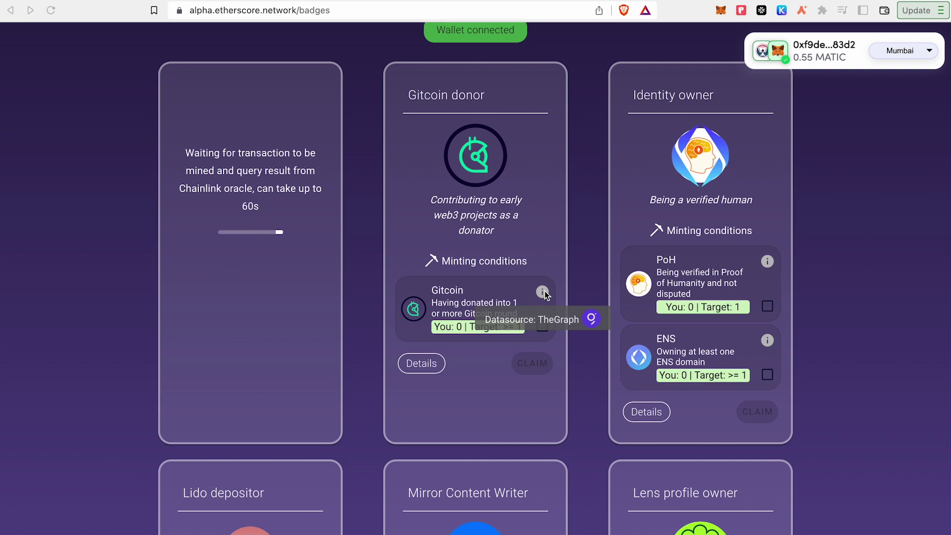
click(420, 363)
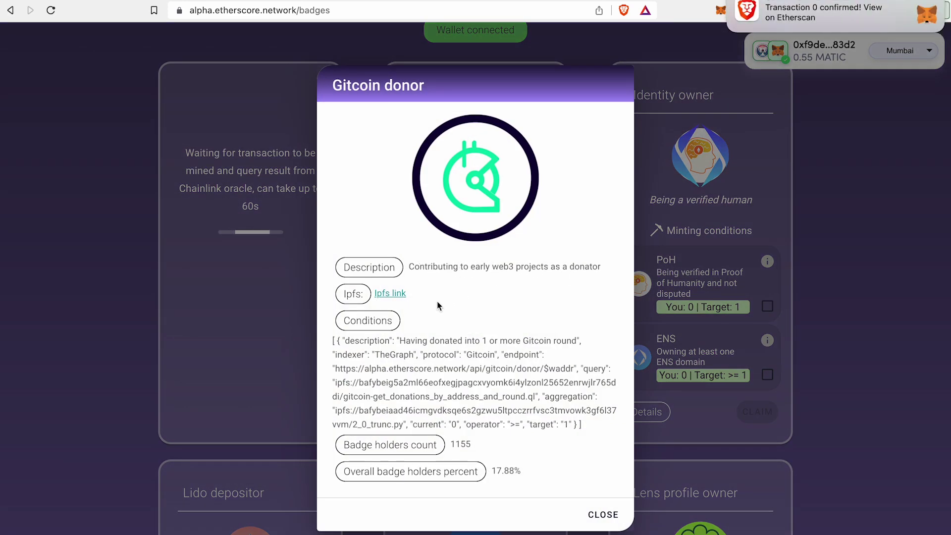
click(603, 515)
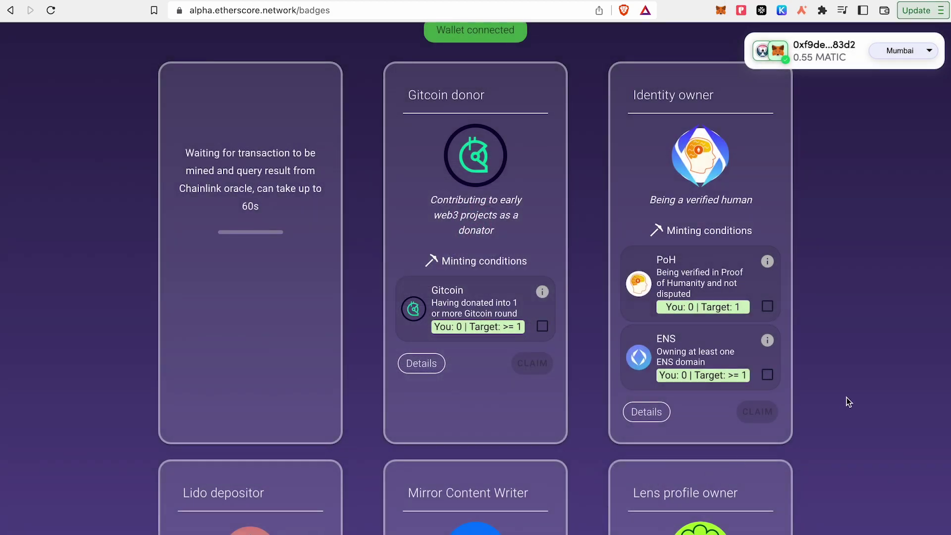
scroll(583, 189, up, 2)
scroll(583, 189, down, 1)
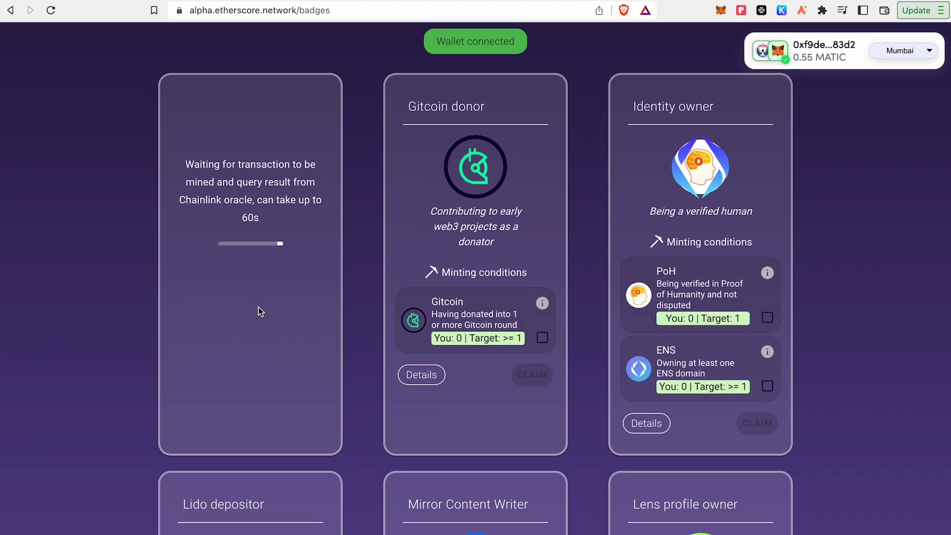
scroll(259, 312, up, 2)
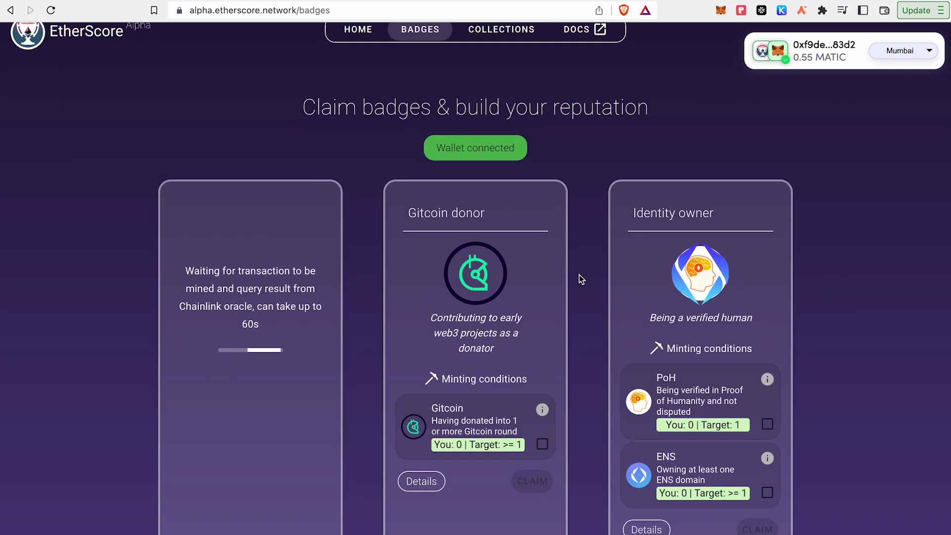
scroll(578, 276, down, 1)
scroll(578, 276, down, 10)
scroll(577, 259, up, 6)
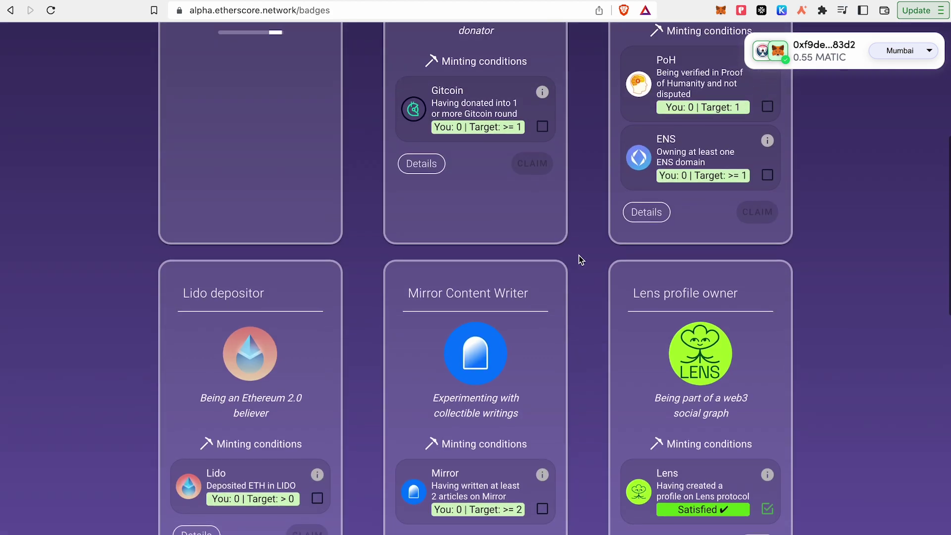